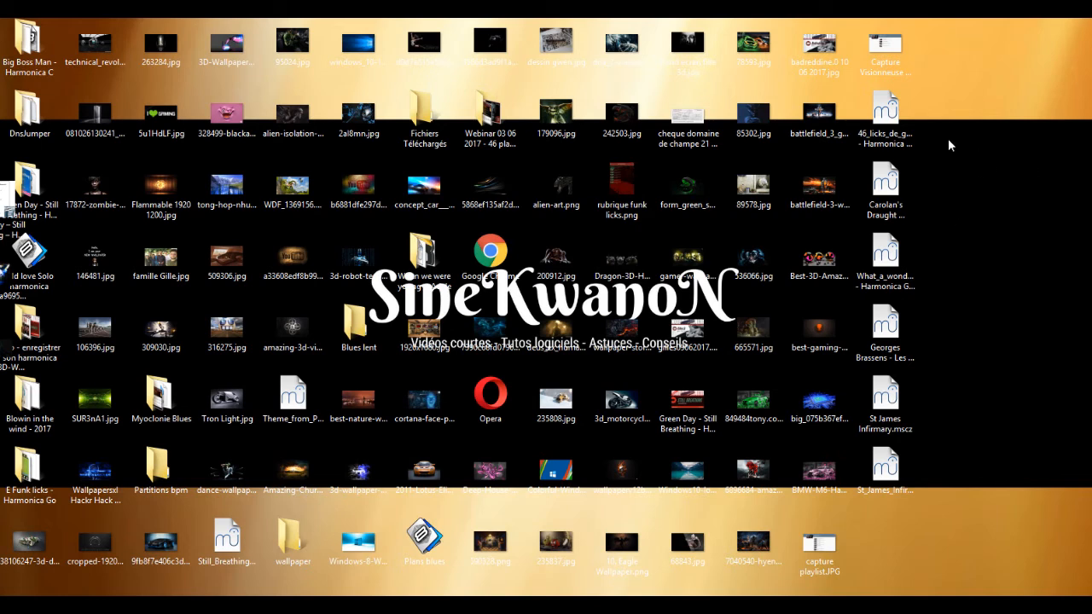
Create a fence titled TRI on the empty desktop area beside the icons
{"action": "left_click_drag", "start_coordinate": [934, 139], "coordinate": [1076, 268]}
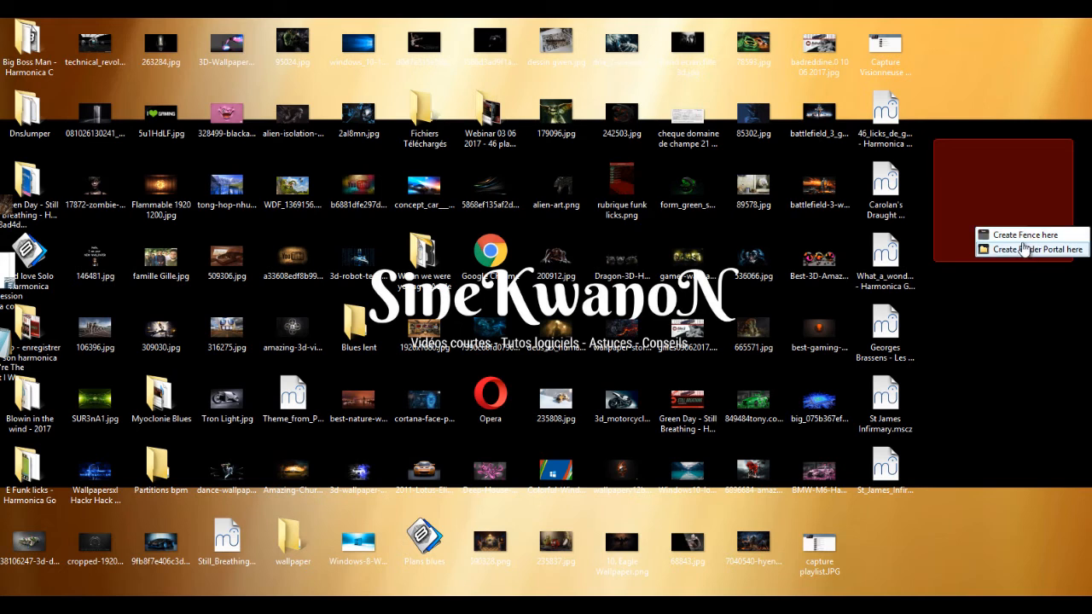
{"action": "left_click", "coordinate": [1007, 235]}
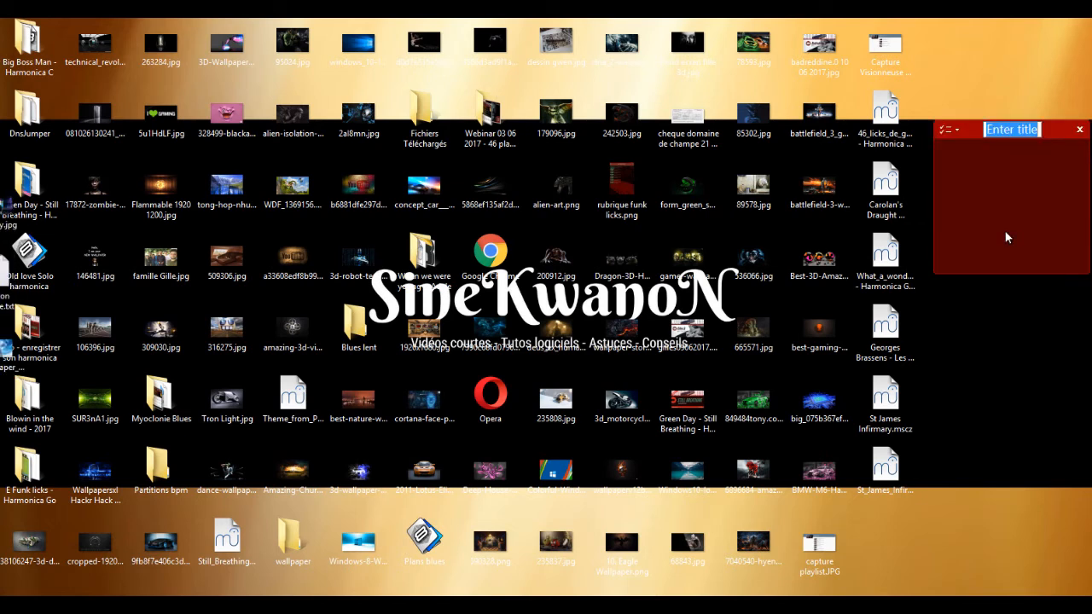
{"action": "type", "text": "TRI"}
{"action": "key", "text": "Return"}
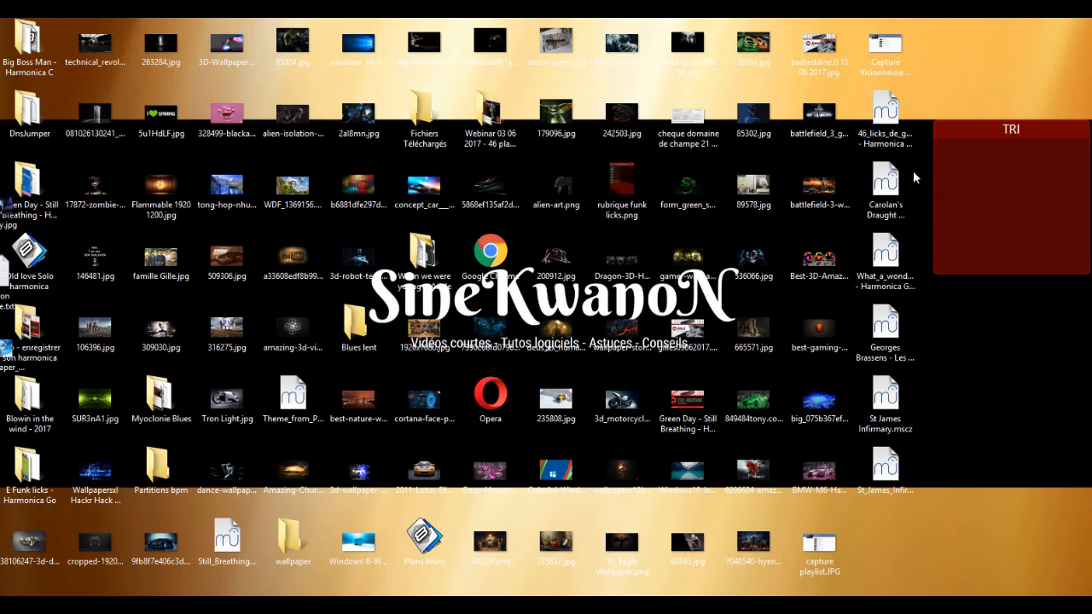
Enlarge the TRI fence and move it to the middle of the desktop over the wallpaper logo
{"action": "left_click_drag", "start_coordinate": [932, 171], "coordinate": [771, 199]}
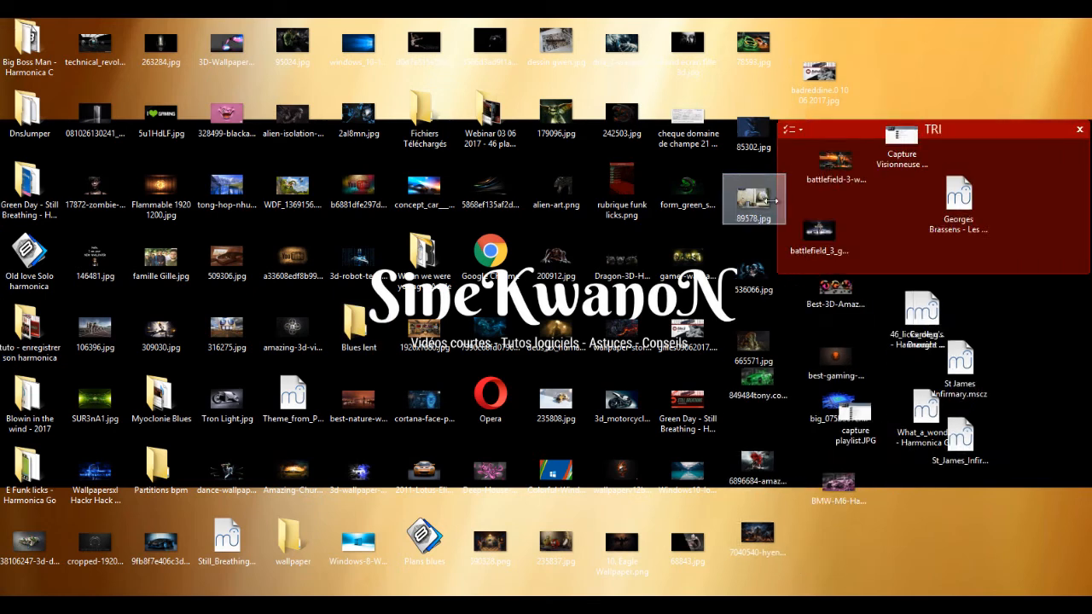
{"action": "left_click_drag", "start_coordinate": [914, 277], "coordinate": [910, 324]}
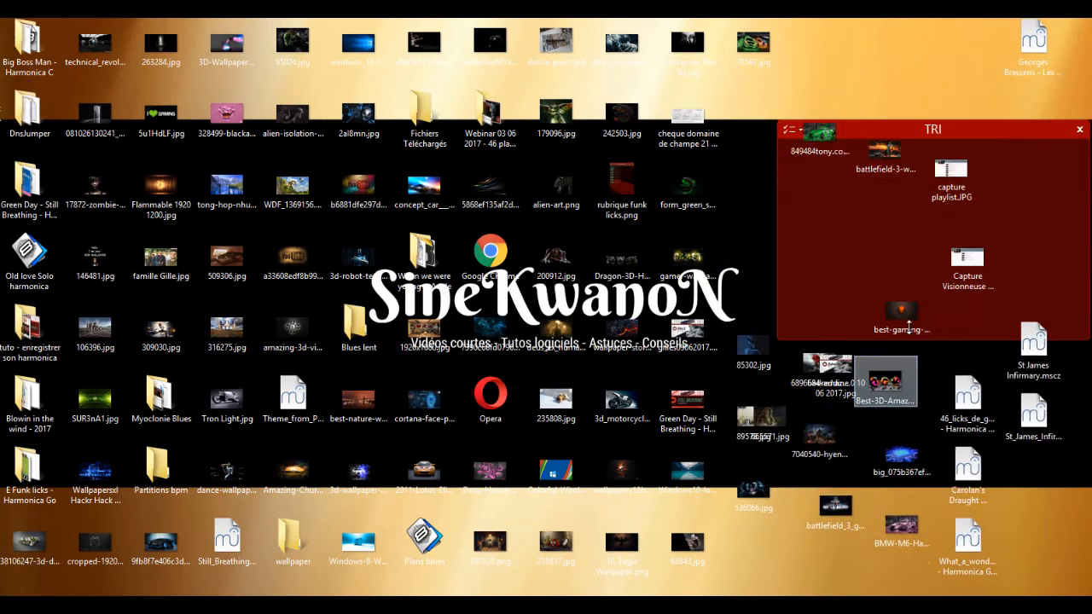
{"action": "left_click_drag", "start_coordinate": [1028, 130], "coordinate": [627, 216]}
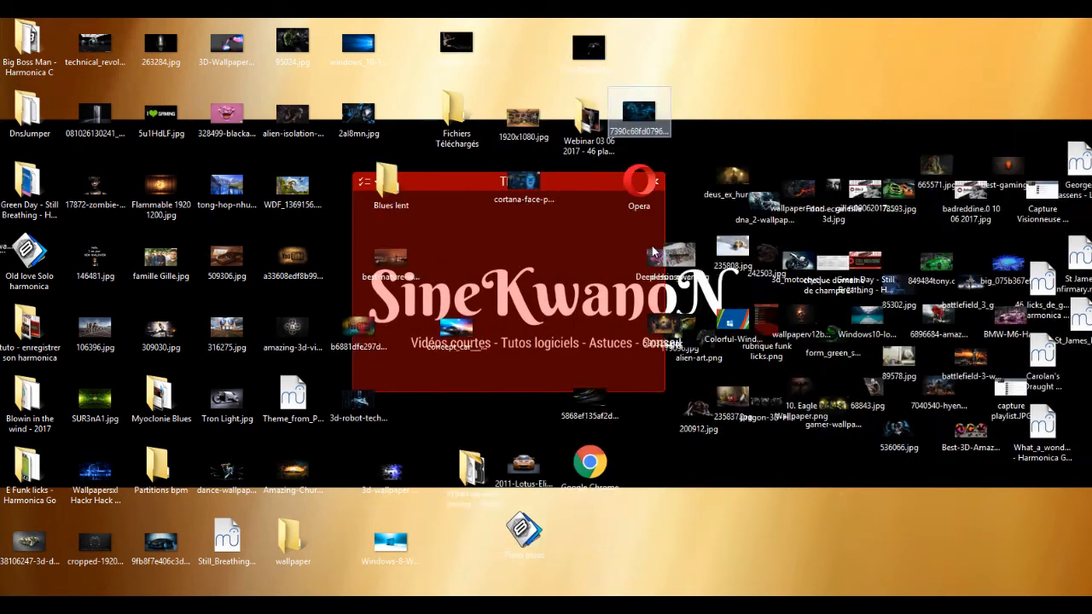
{"action": "left_click_drag", "start_coordinate": [664, 337], "coordinate": [744, 336]}
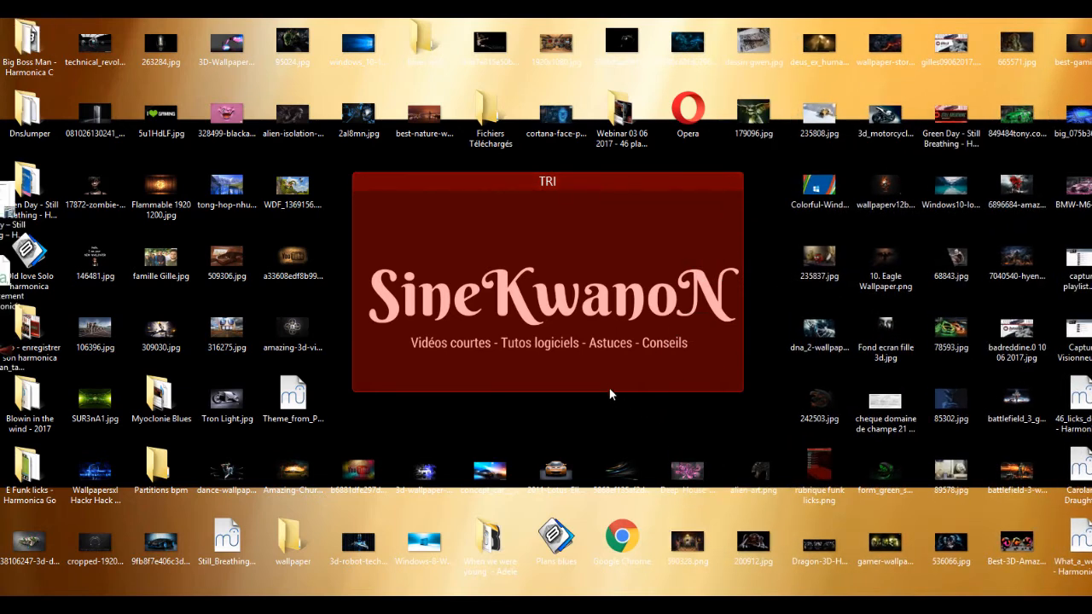
{"action": "mouse_move", "coordinate": [605, 375]}
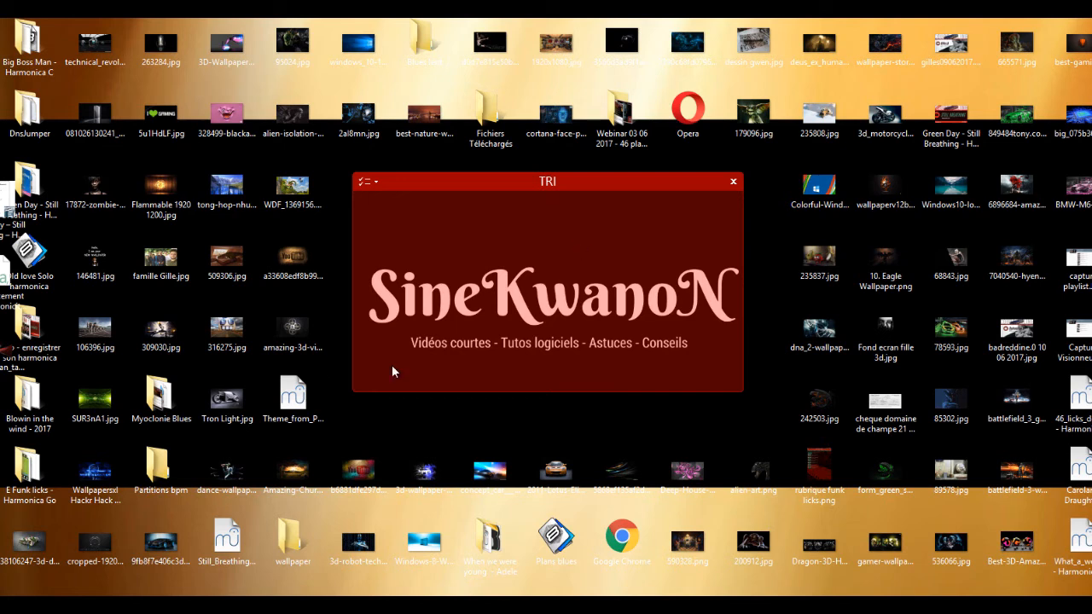
{"action": "mouse_move", "coordinate": [604, 302]}
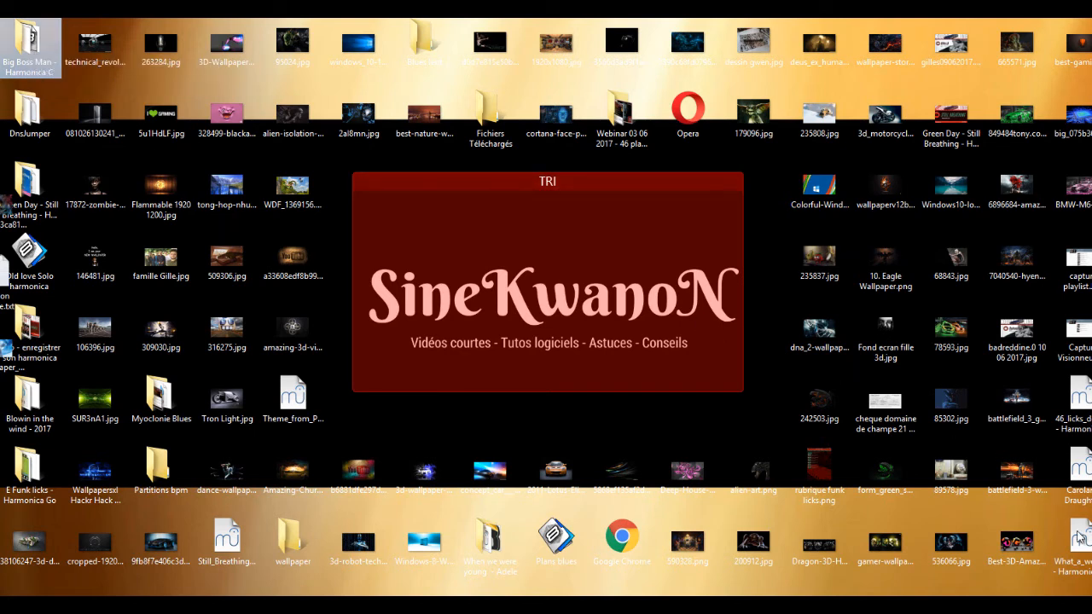
Cut all the desktop items and paste them into the TRI fence
{"action": "key", "text": "ctrl+a"}
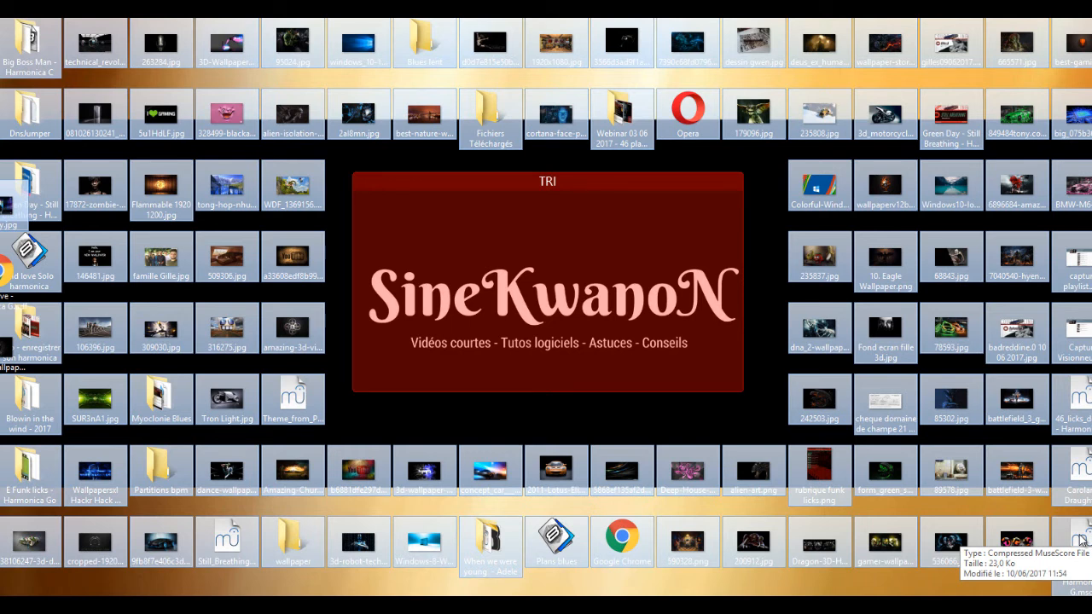
{"action": "key", "text": "ctrl+x"}
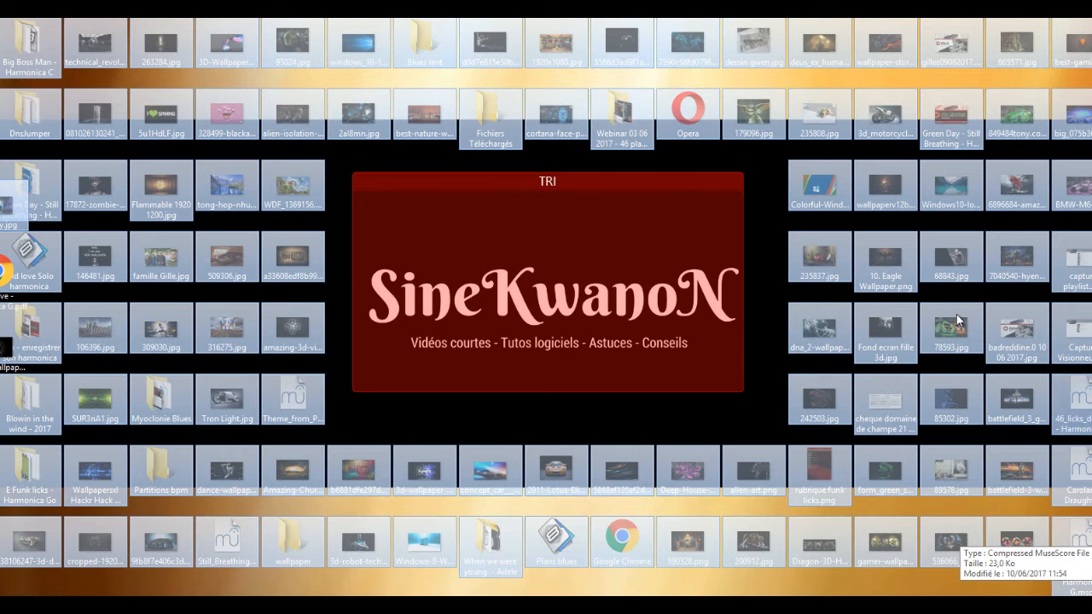
{"action": "left_click", "coordinate": [431, 225]}
{"action": "right_click", "coordinate": [431, 227]}
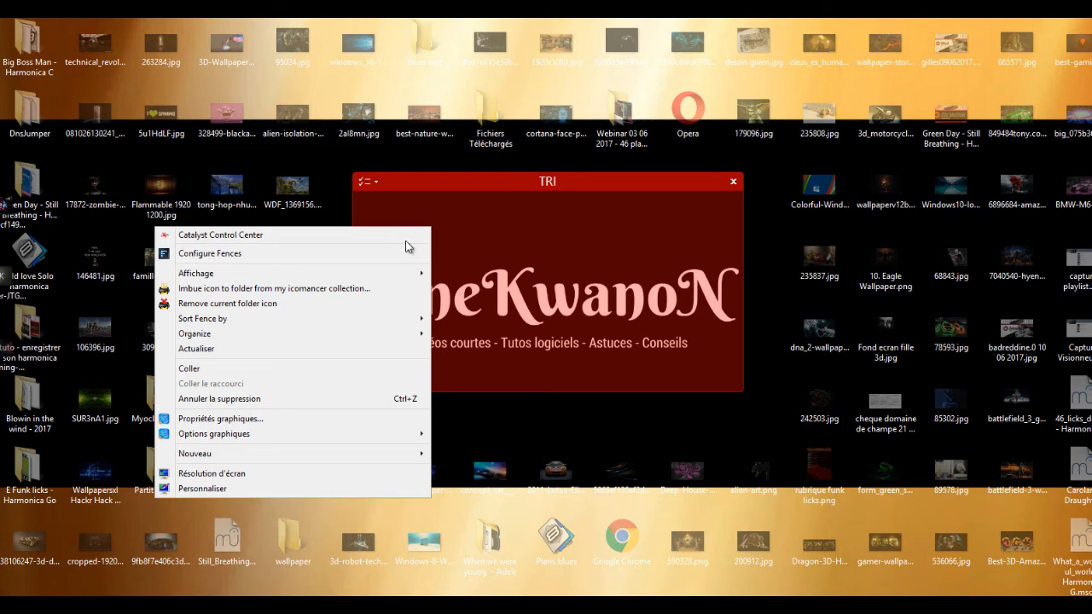
{"action": "left_click", "coordinate": [301, 370]}
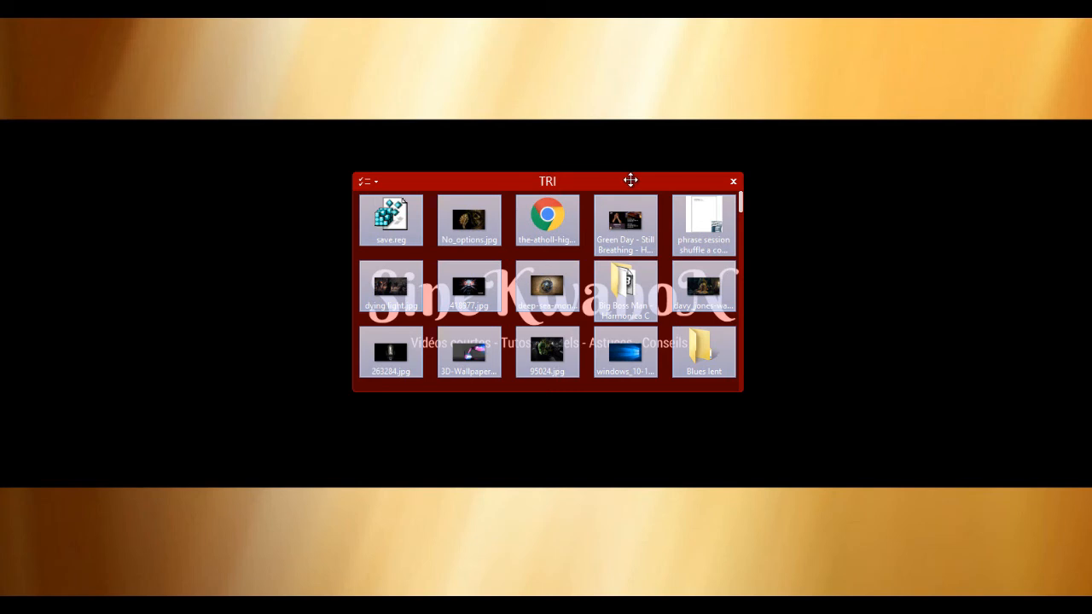
Move the TRI fence to the desktop's upper-left corner and enlarge it to cover most of the desktop
{"action": "left_click_drag", "start_coordinate": [632, 180], "coordinate": [297, 37]}
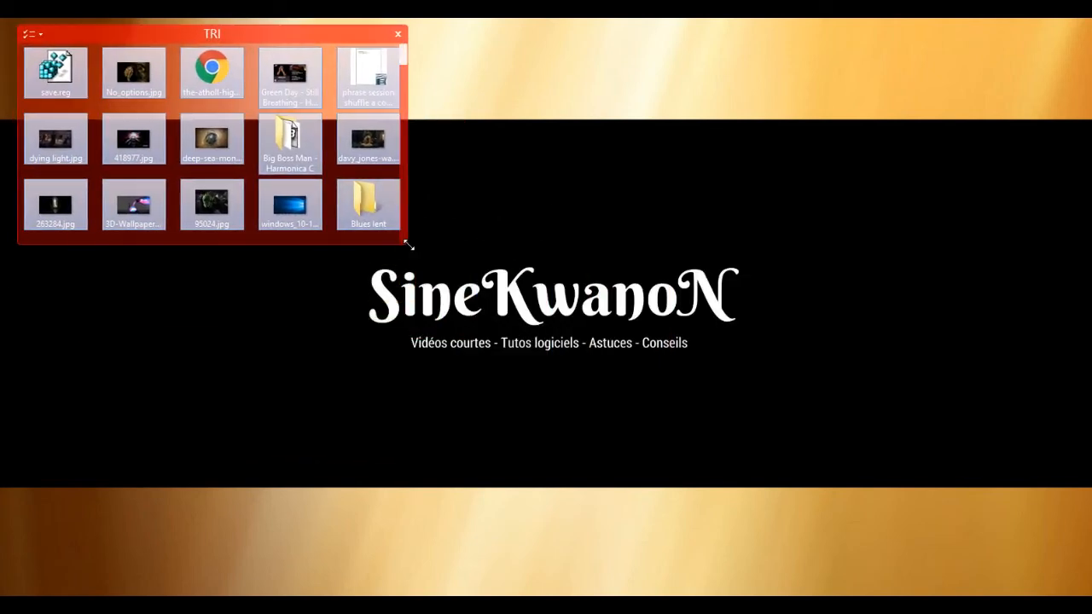
{"action": "left_click_drag", "start_coordinate": [408, 245], "coordinate": [1036, 548]}
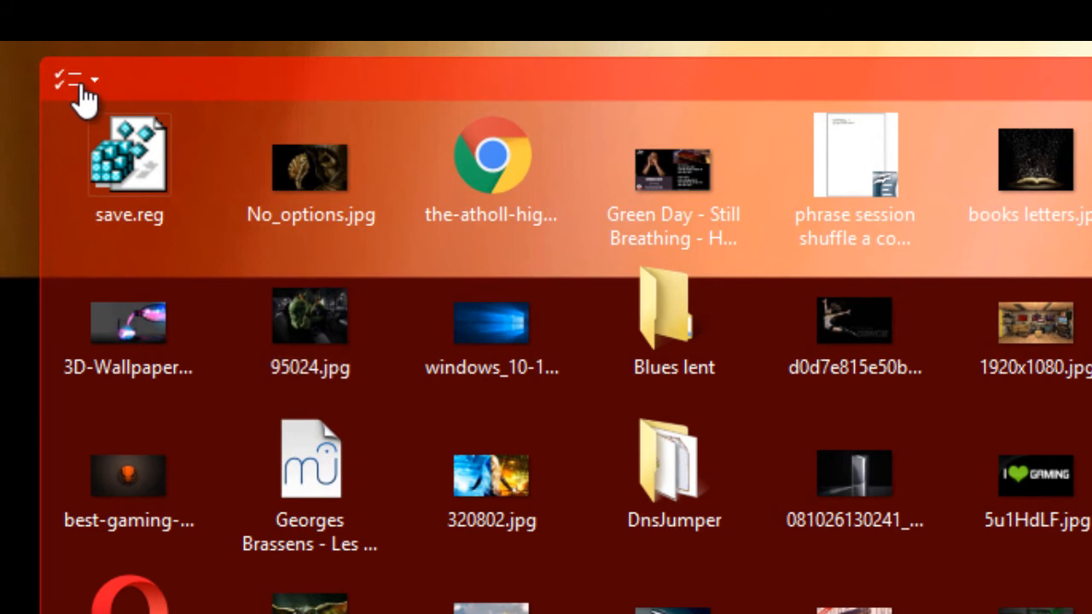
Sort the TRI fence by item type and narrow it to four columns of icons
{"action": "left_click", "coordinate": [80, 81]}
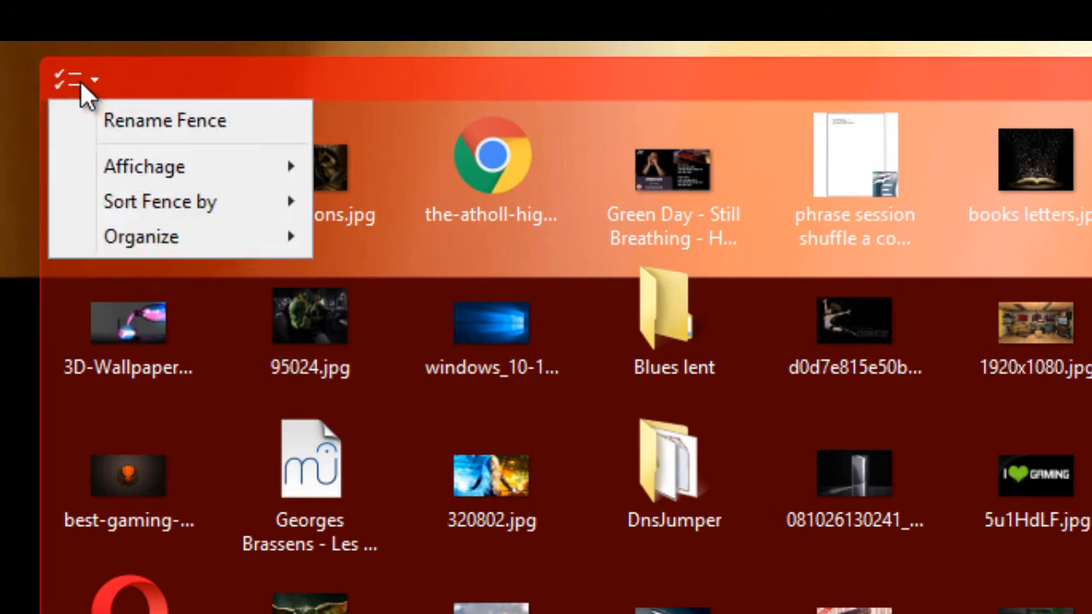
{"action": "mouse_move", "coordinate": [147, 205]}
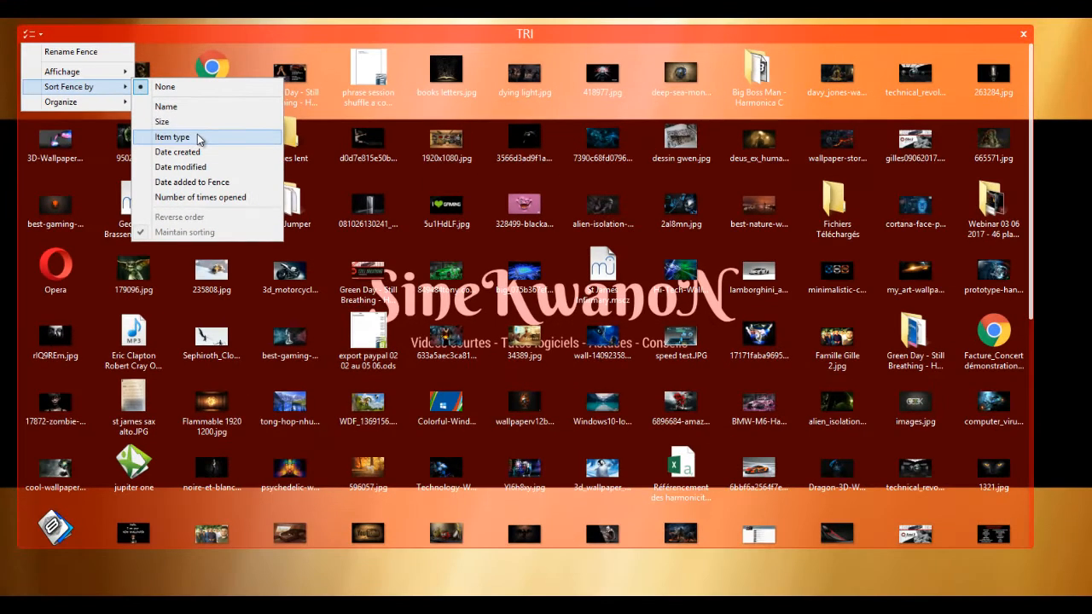
{"action": "left_click", "coordinate": [433, 299]}
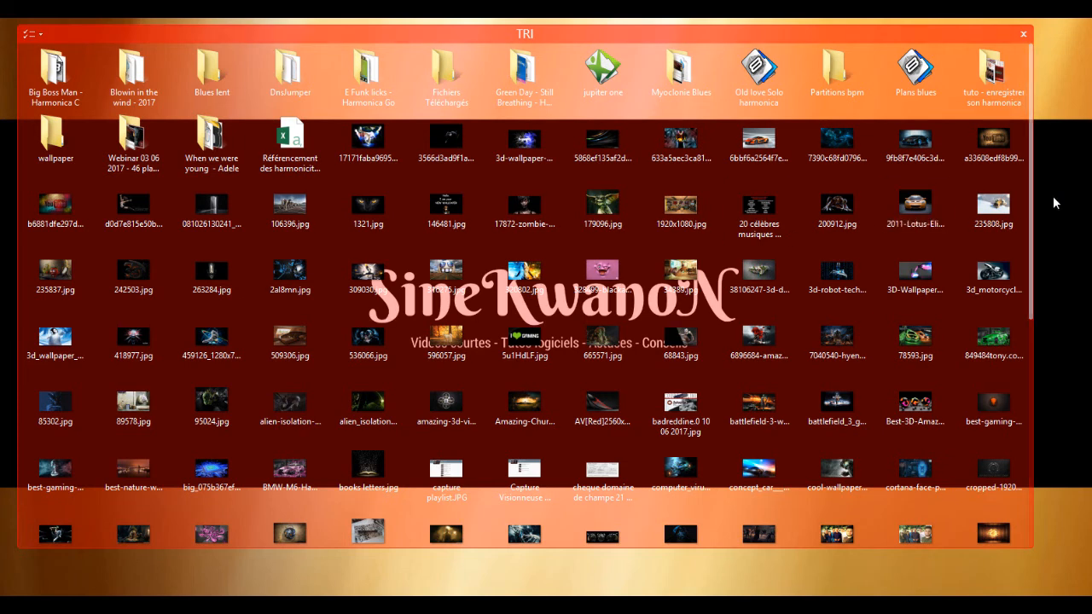
{"action": "left_click_drag", "start_coordinate": [1034, 183], "coordinate": [357, 302]}
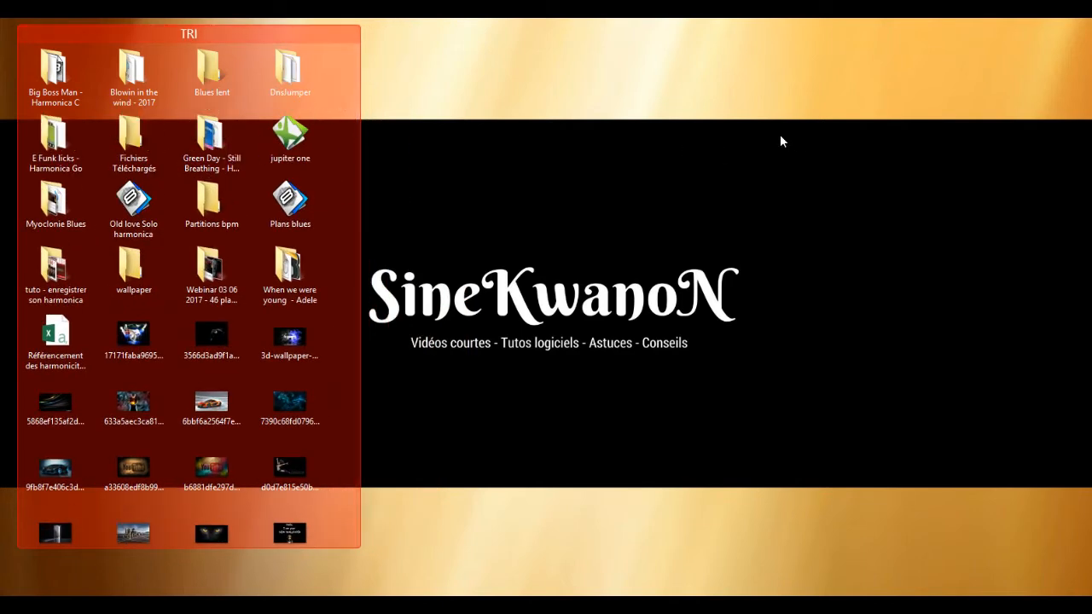
Create a second fence titled Dossiers on the empty desktop area beyond the wallpaper logo
{"action": "left_click_drag", "start_coordinate": [763, 136], "coordinate": [998, 328]}
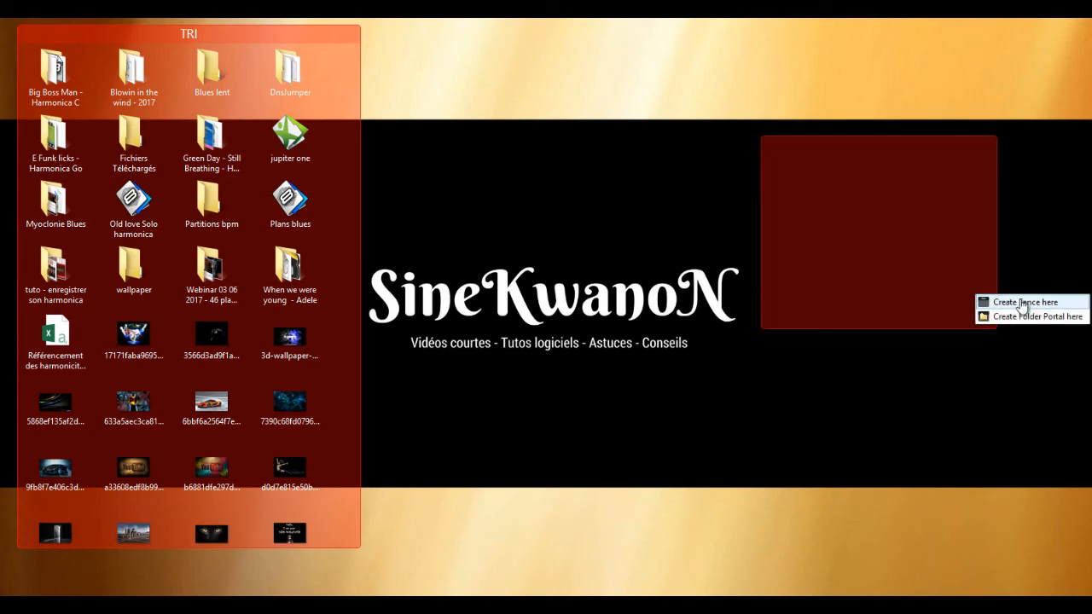
{"action": "left_click", "coordinate": [1007, 303]}
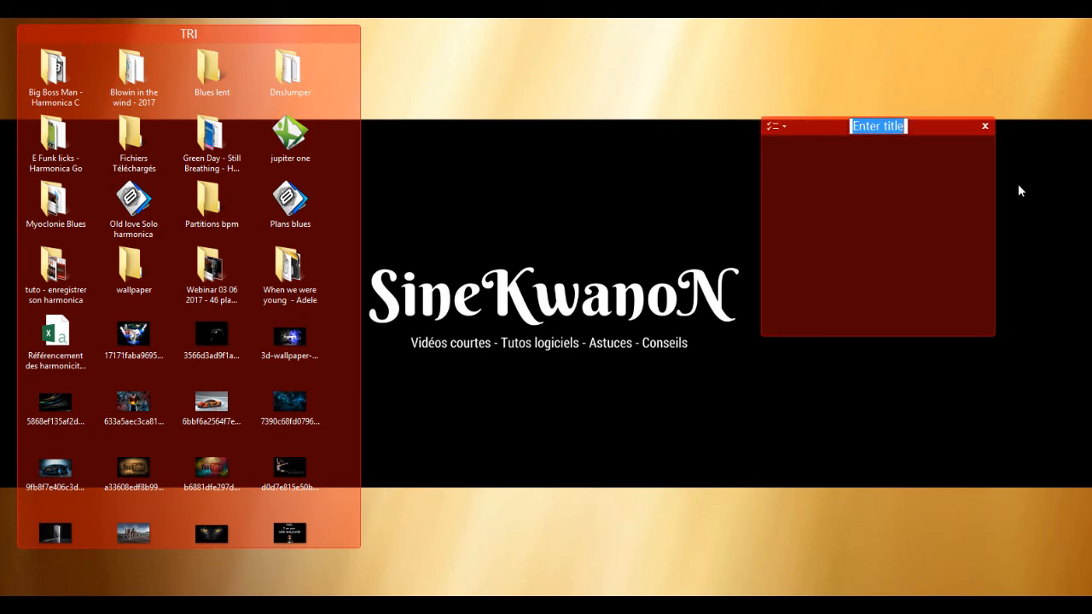
{"action": "type", "text": "Dossiers"}
{"action": "key", "text": "Return"}
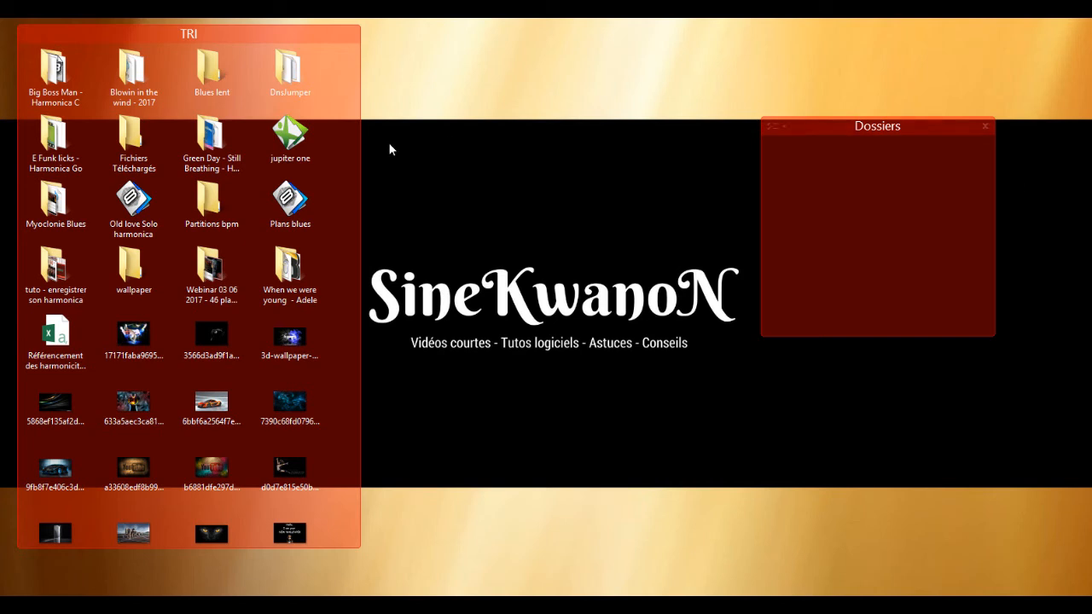
Cut the items from "Big Boss Man - Harmonica C" through "When we were young - Adele" in TRI and paste them into Dossiers
{"action": "left_click", "coordinate": [56, 75]}
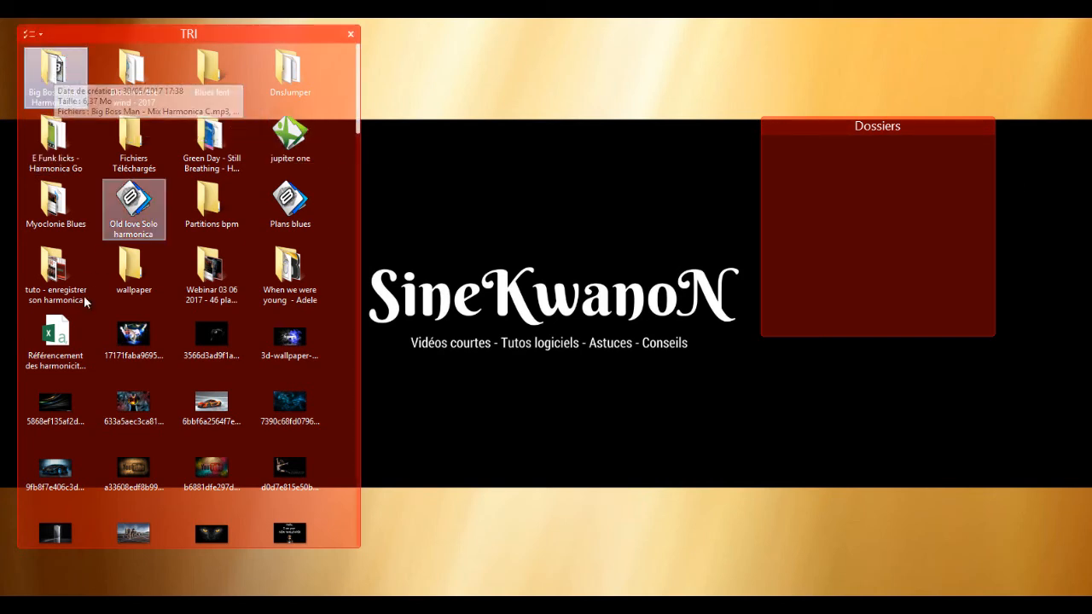
{"action": "left_click", "coordinate": [288, 269], "text": "shift"}
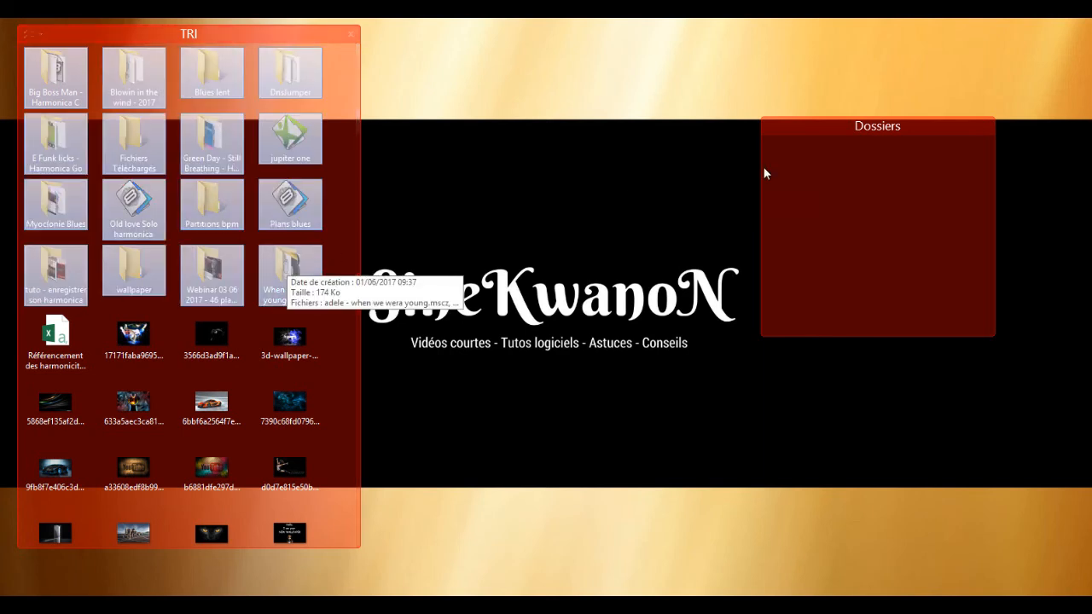
{"action": "right_click", "coordinate": [842, 173]}
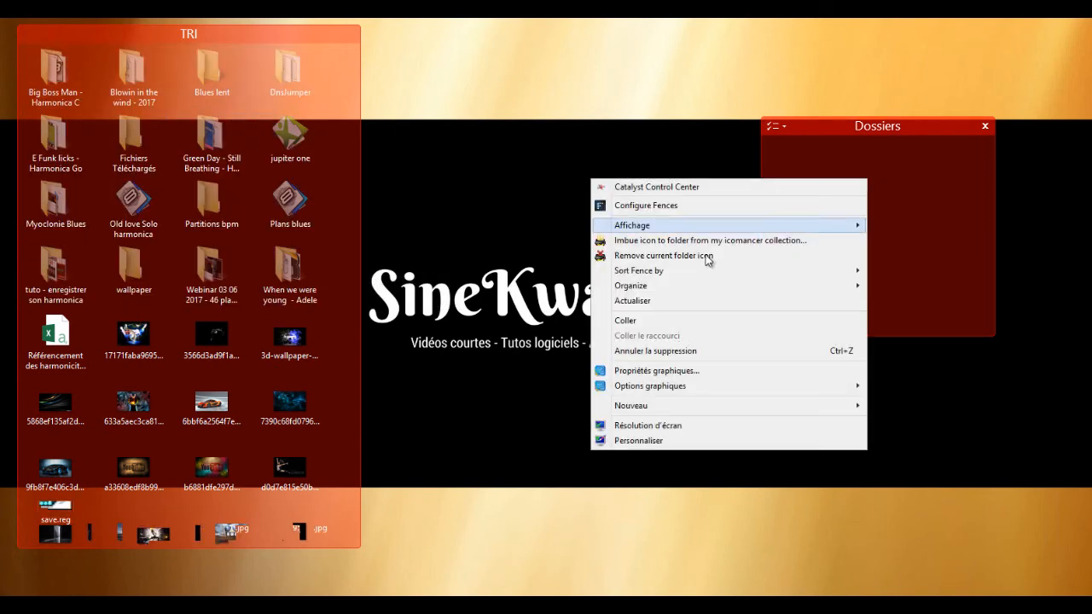
{"action": "left_click", "coordinate": [680, 320]}
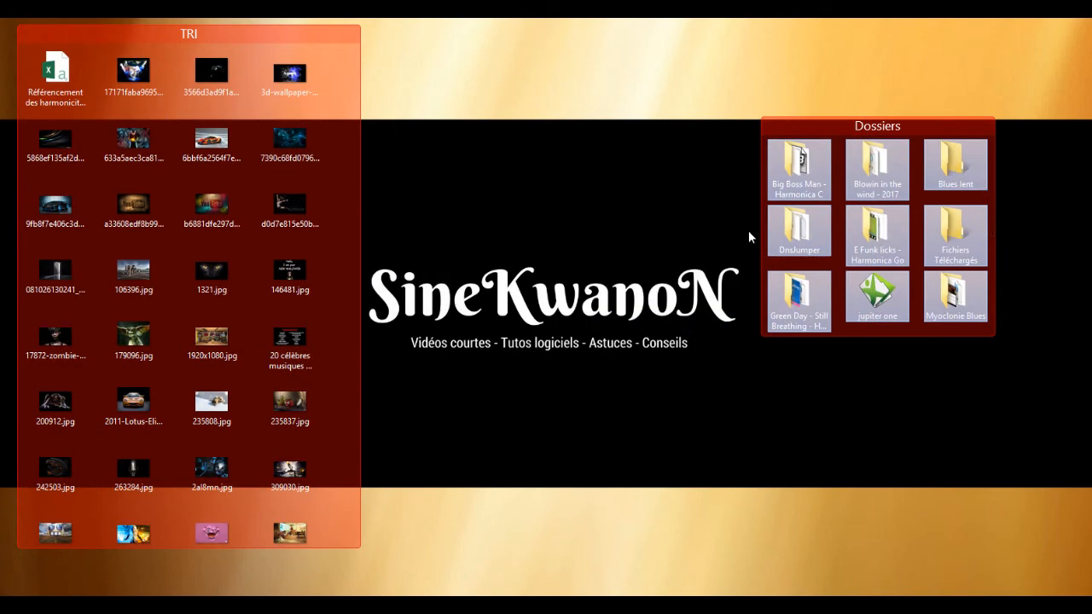
Move the Dossiers fence to the desktop's upper-right corner and shrink it to show a single icon
{"action": "left_click_drag", "start_coordinate": [944, 124], "coordinate": [1016, 34]}
{"action": "left_click_drag", "start_coordinate": [992, 243], "coordinate": [993, 124]}
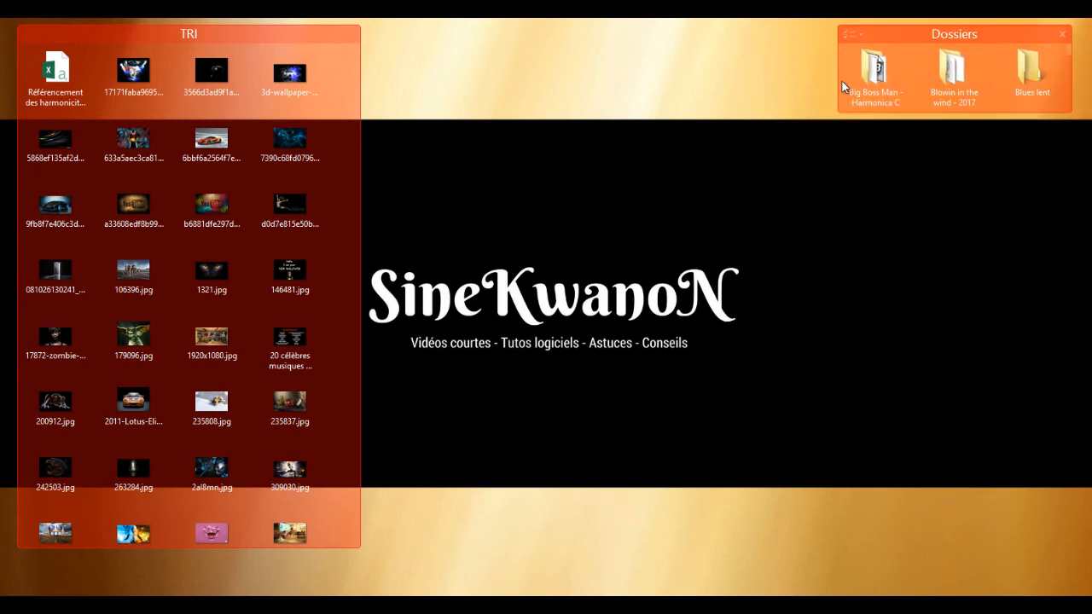
{"action": "left_click_drag", "start_coordinate": [839, 75], "coordinate": [975, 81]}
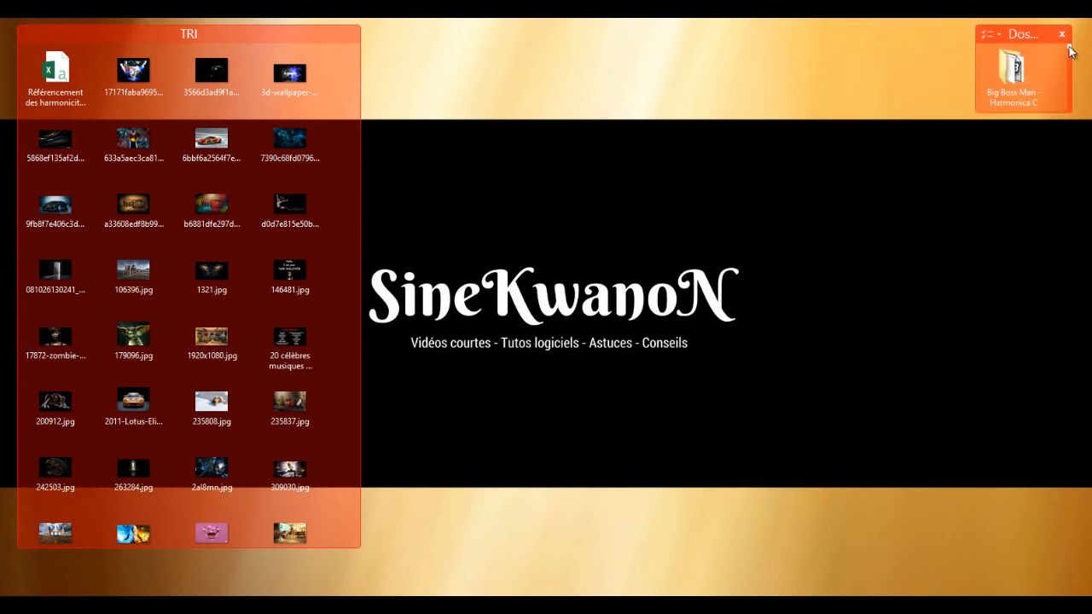
{"action": "mouse_move", "coordinate": [1070, 51]}
{"action": "left_mouse_down"}
{"action": "mouse_move", "coordinate": [1072, 98]}
{"action": "mouse_move", "coordinate": [1075, 48]}
{"action": "left_mouse_up"}
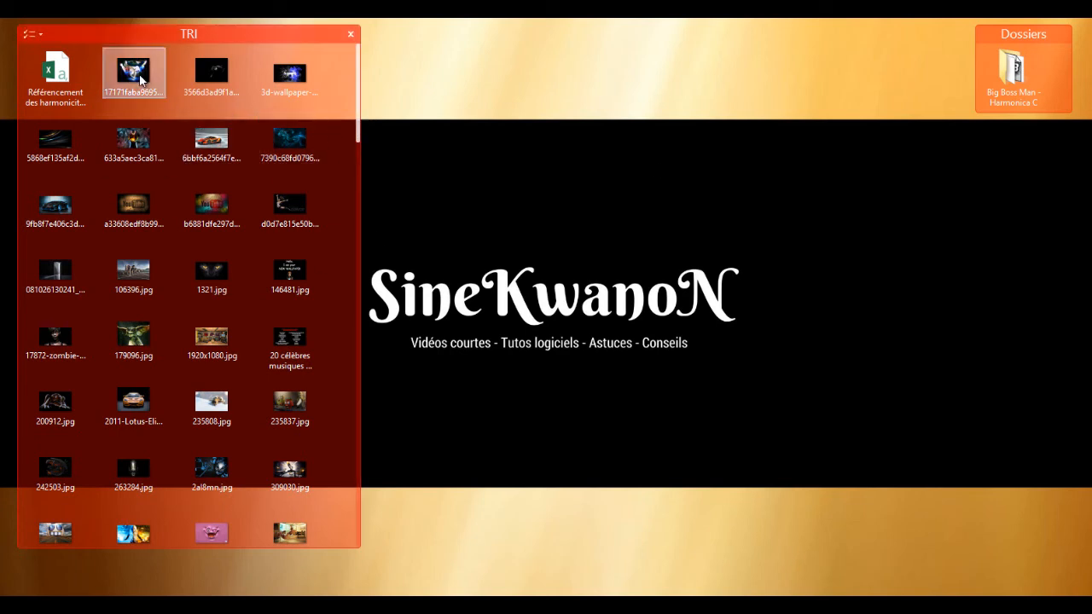
Cut the visible image files from the TRI fence and paste them into a new fence titled Images below Dossiers
{"action": "left_click", "coordinate": [137, 77]}
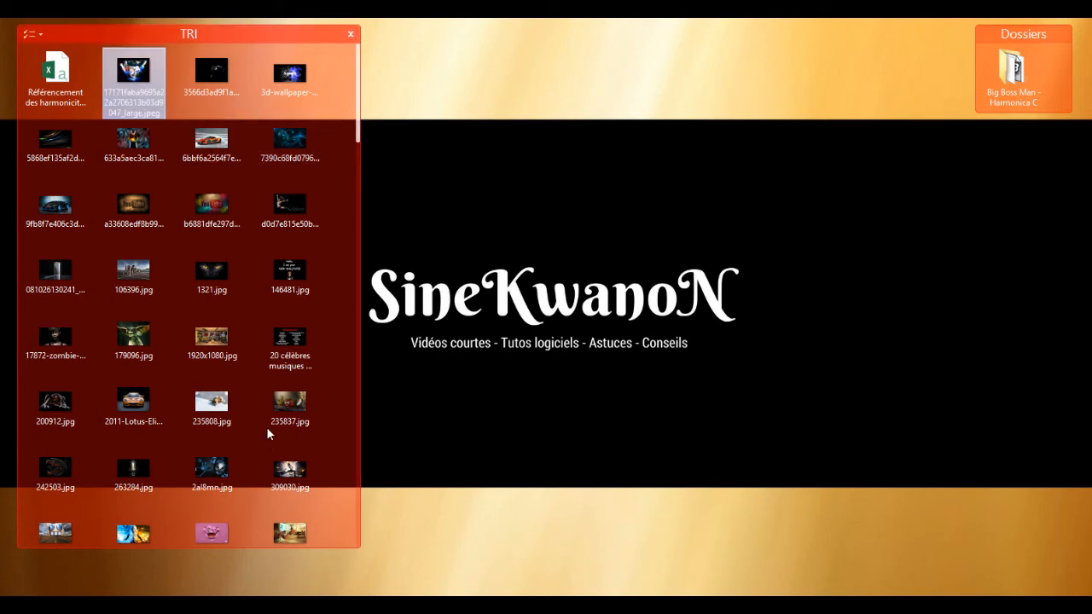
{"action": "left_click", "coordinate": [283, 536], "text": "shift"}
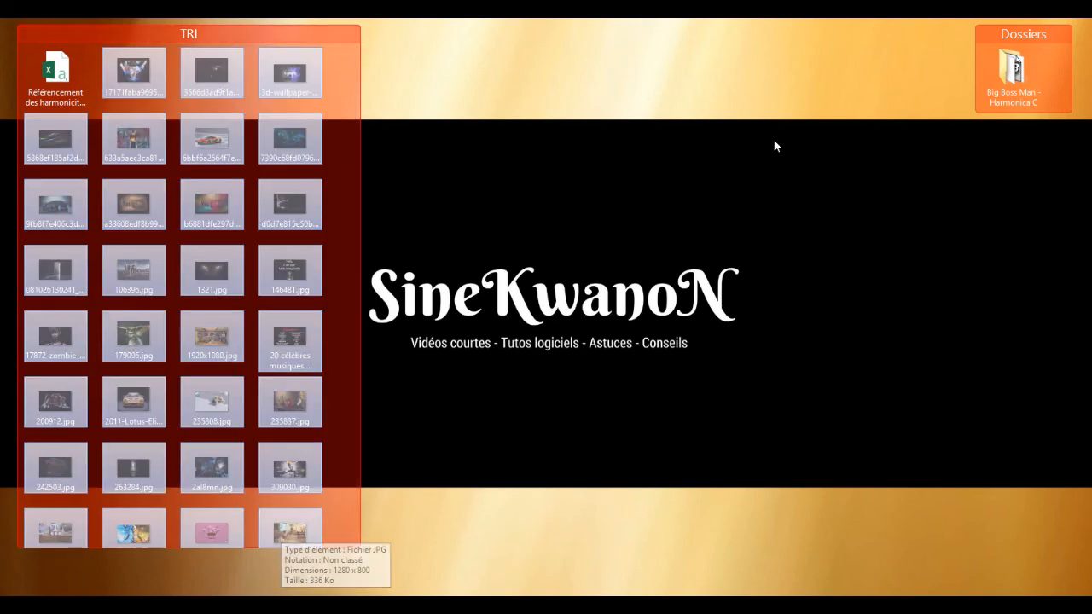
{"action": "left_click_drag", "start_coordinate": [772, 170], "coordinate": [984, 348]}
{"action": "left_click", "coordinate": [998, 320]}
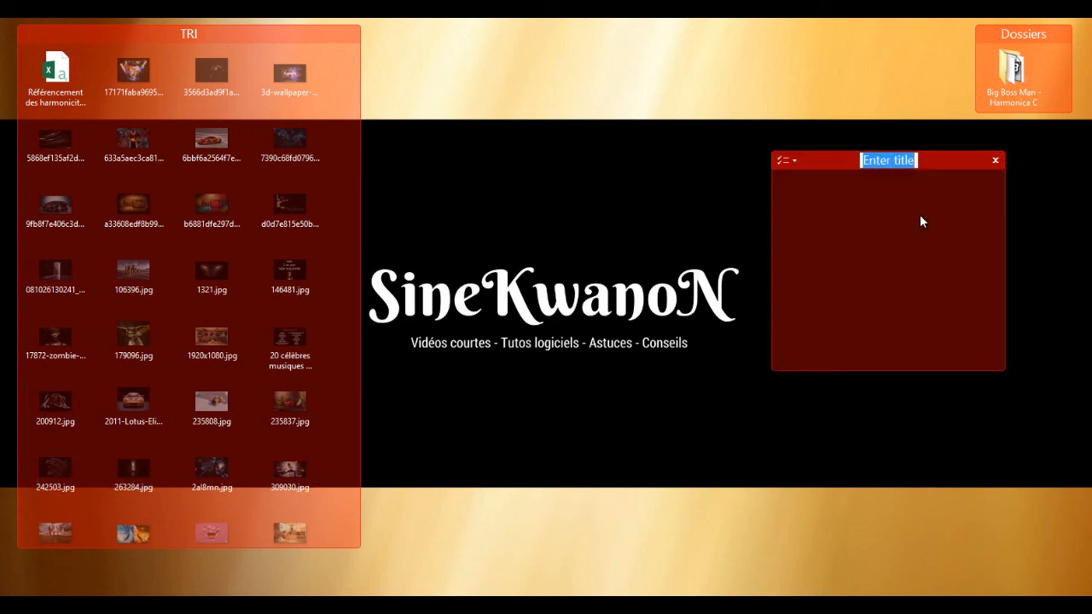
{"action": "type", "text": "Images"}
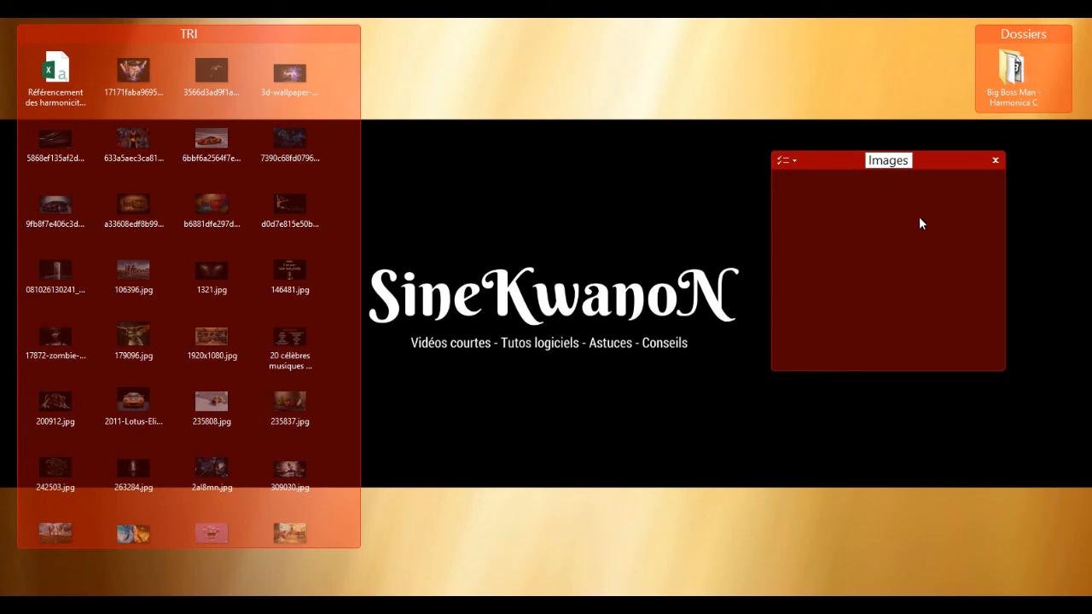
{"action": "key", "text": "Return"}
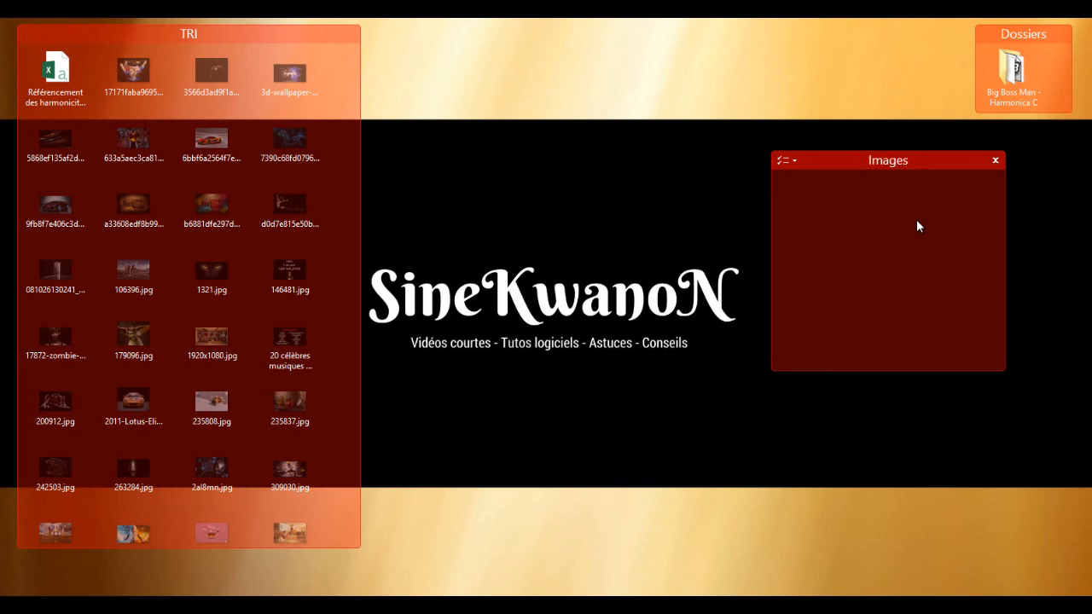
{"action": "right_click", "coordinate": [800, 216]}
{"action": "left_click", "coordinate": [656, 359]}
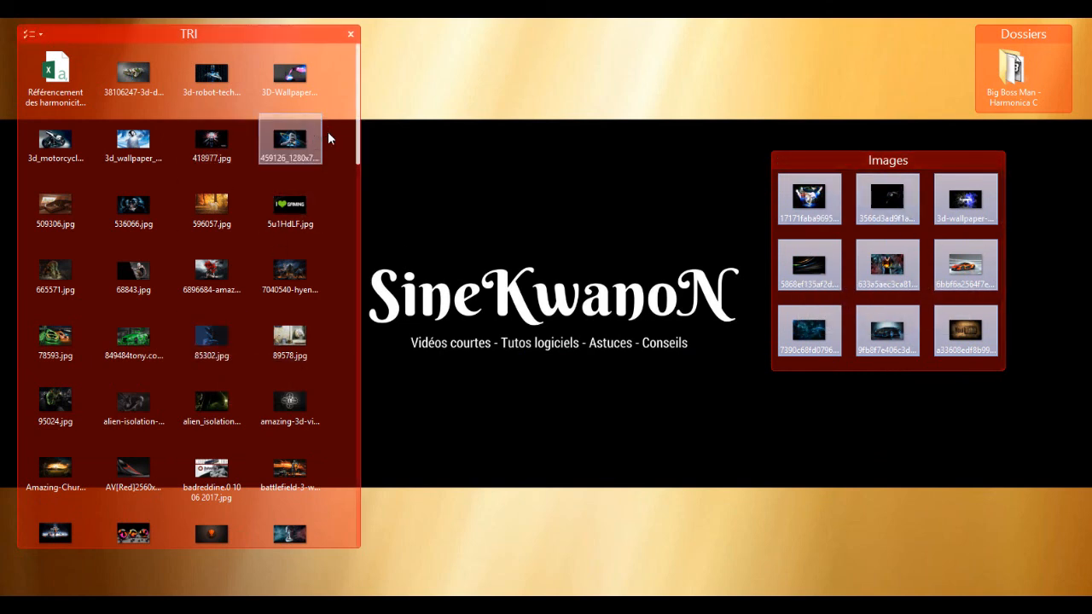
{"action": "scroll", "coordinate": [359, 111], "scroll_direction": "down", "scroll_amount": 1}
{"action": "left_click_drag", "start_coordinate": [358, 123], "coordinate": [364, 97]}
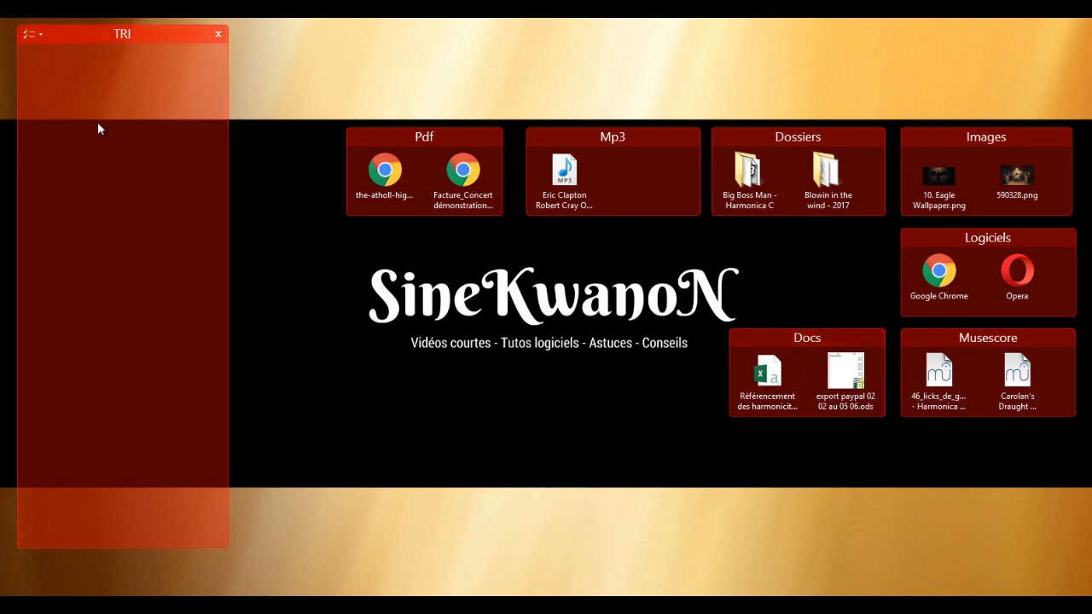
Remove the empty TRI fence from the desktop using the option that does not delete files
{"action": "left_click", "coordinate": [218, 35]}
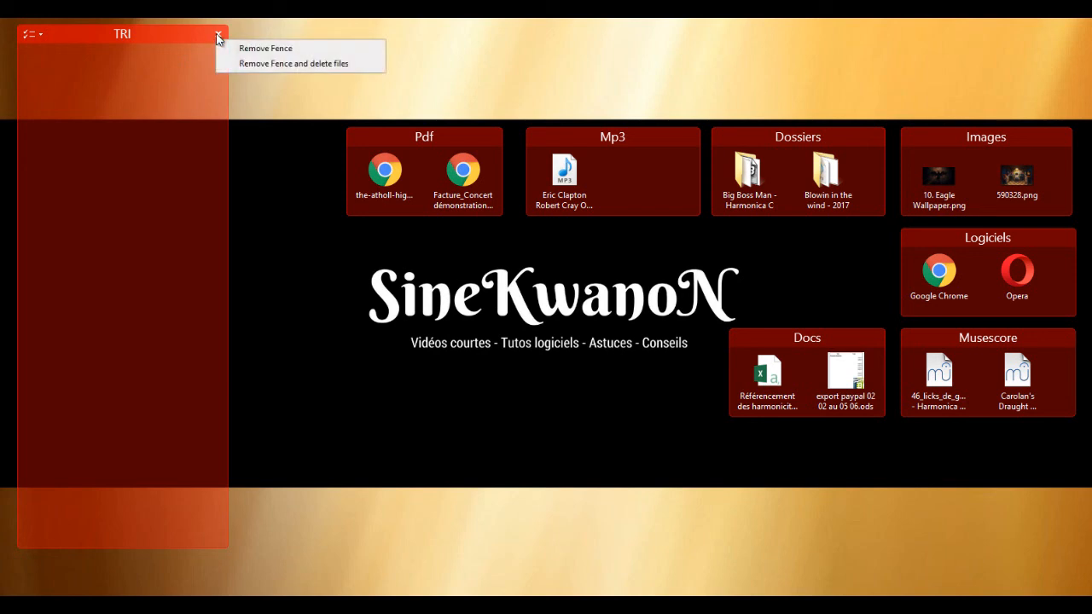
{"action": "left_click", "coordinate": [246, 49]}
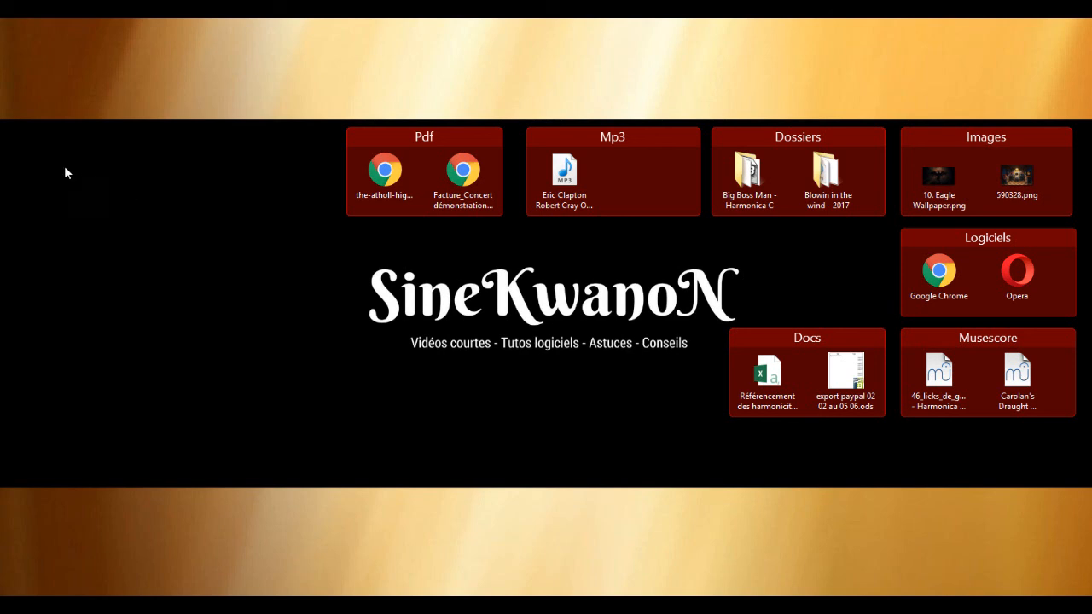
Create a folder portal for the Téléchargements folder and place it at the desktop's left edge, level with the Pdf fence
{"action": "left_click_drag", "start_coordinate": [50, 151], "coordinate": [226, 303]}
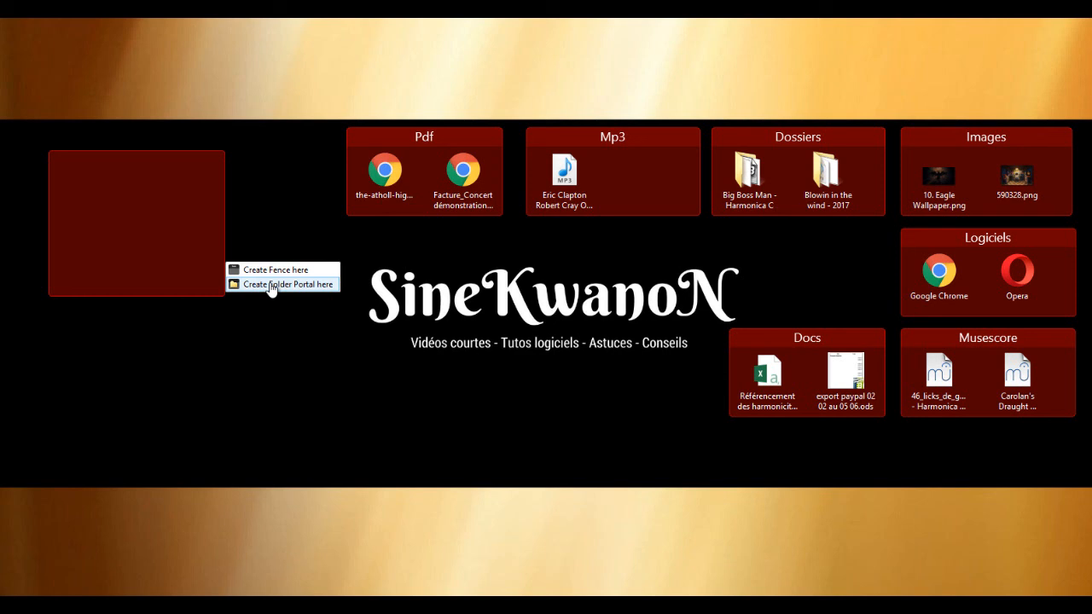
{"action": "left_click", "coordinate": [269, 285]}
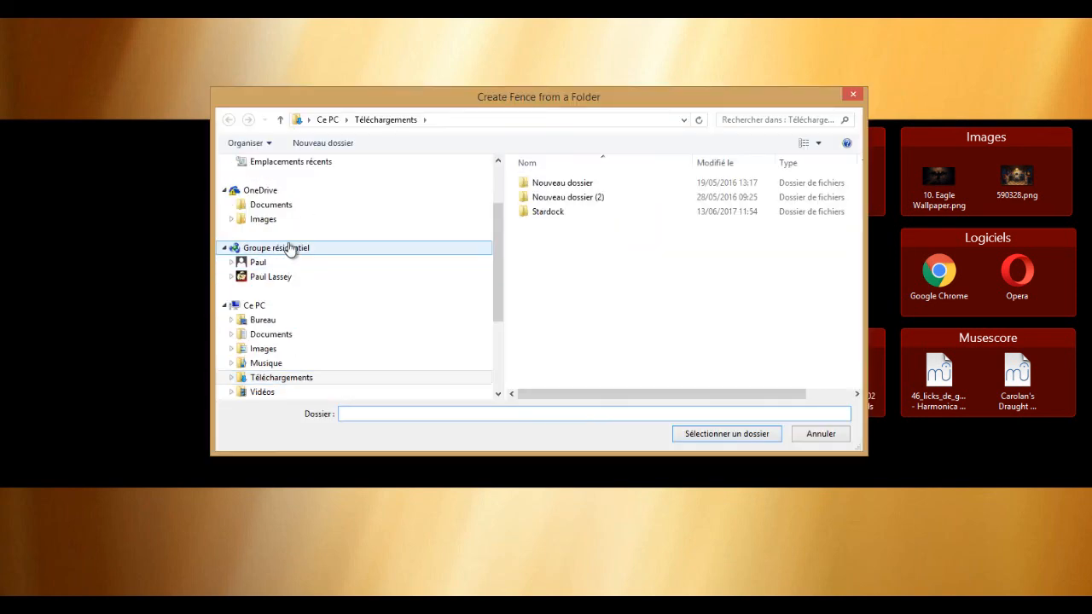
{"action": "left_click", "coordinate": [285, 382]}
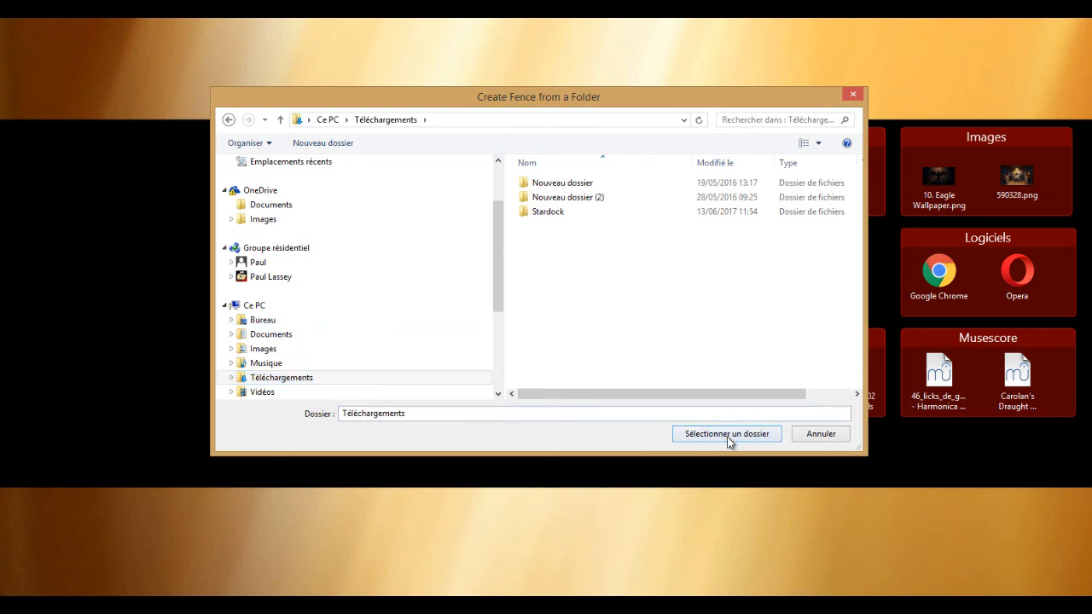
{"action": "left_click", "coordinate": [728, 437]}
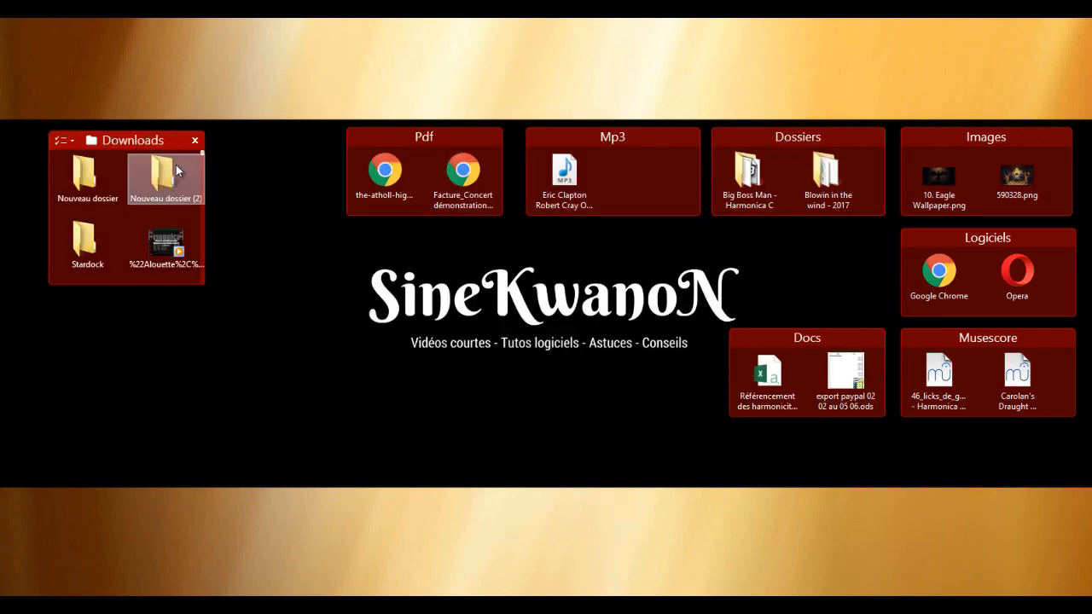
{"action": "left_click_drag", "start_coordinate": [164, 139], "coordinate": [136, 138]}
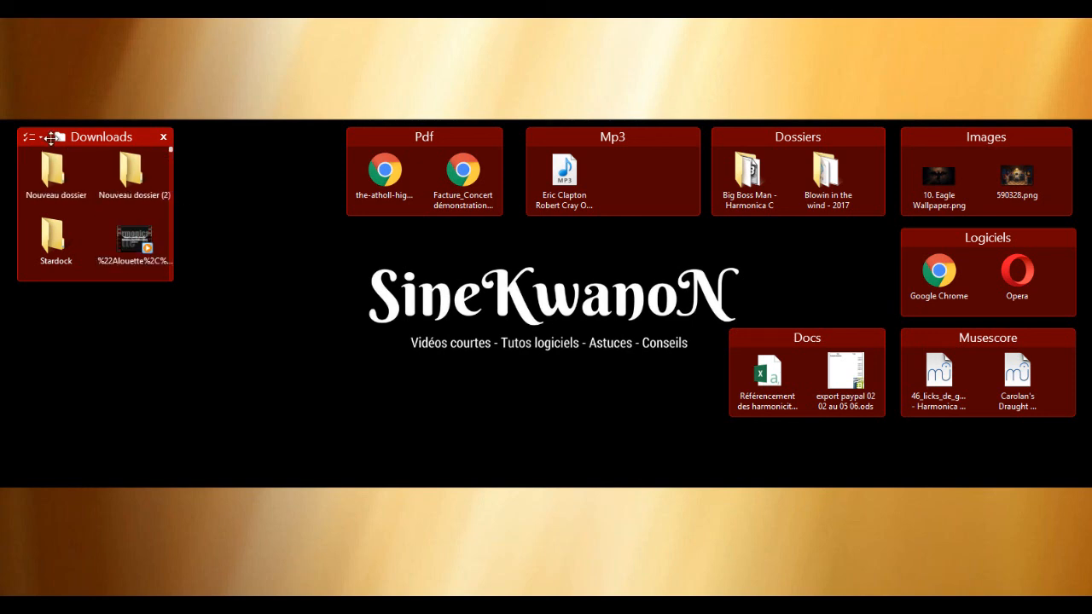
{"action": "left_click", "coordinate": [41, 139]}
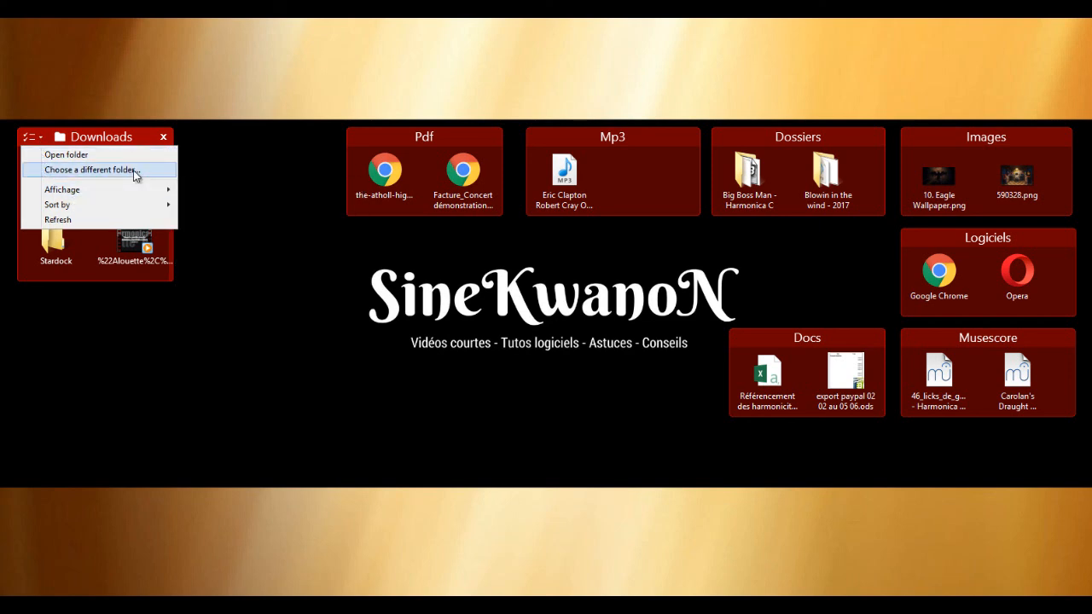
{"action": "mouse_move", "coordinate": [155, 194]}
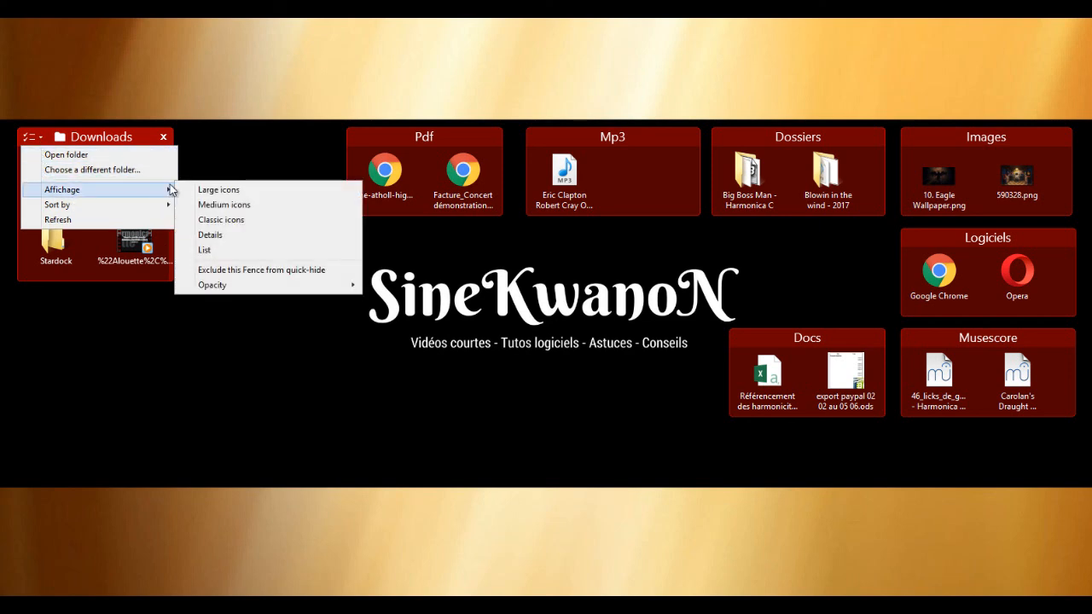
{"action": "mouse_move", "coordinate": [171, 212]}
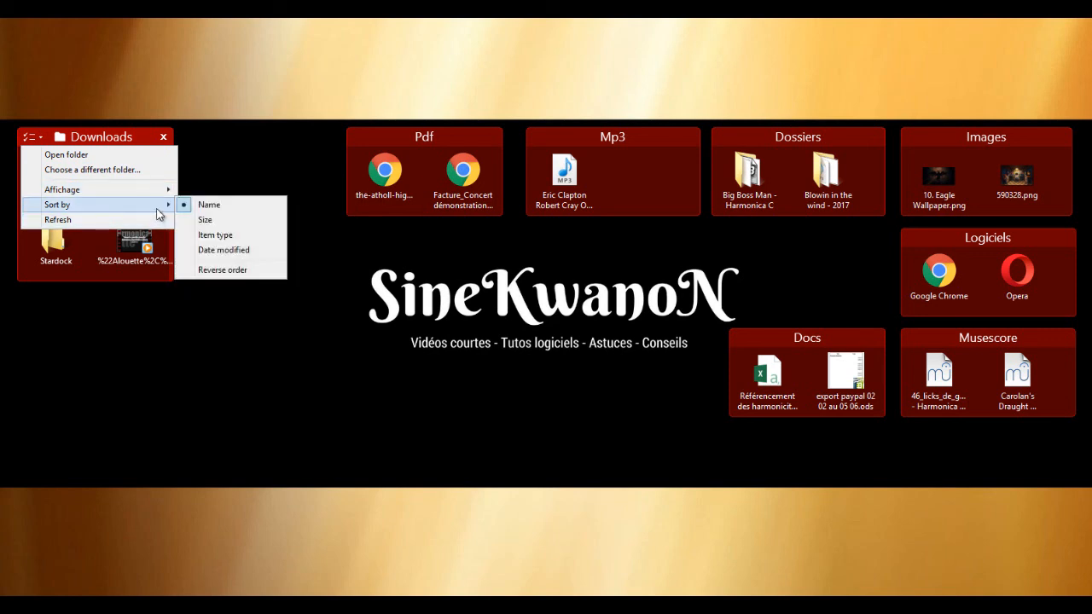
{"action": "left_click", "coordinate": [200, 174]}
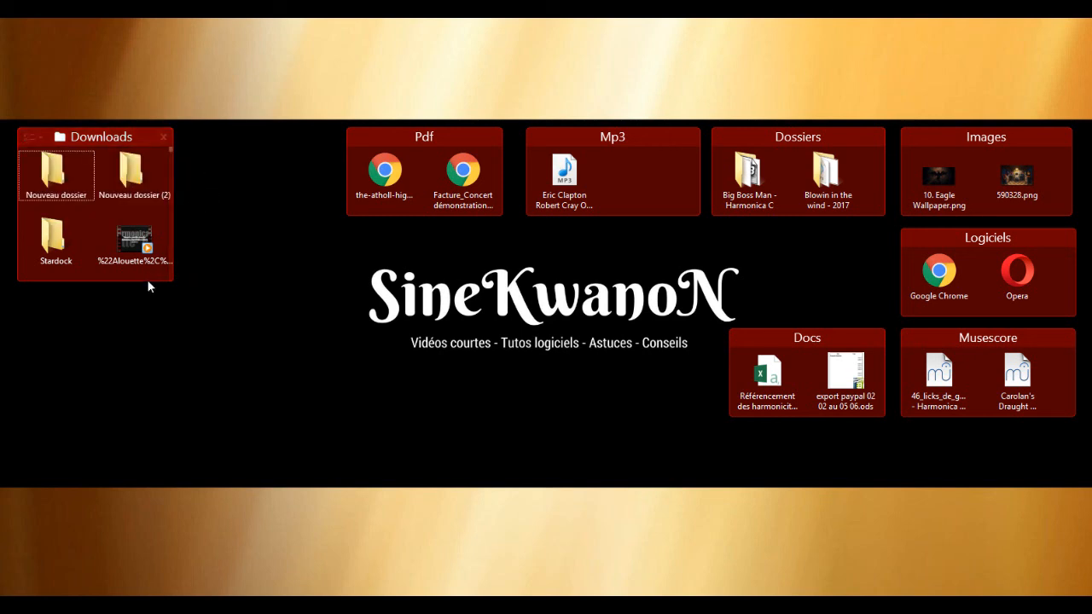
Shrink the Downloads portal to a single row of icons, matching the height of the Pdf fence
{"action": "left_click_drag", "start_coordinate": [148, 284], "coordinate": [153, 219]}
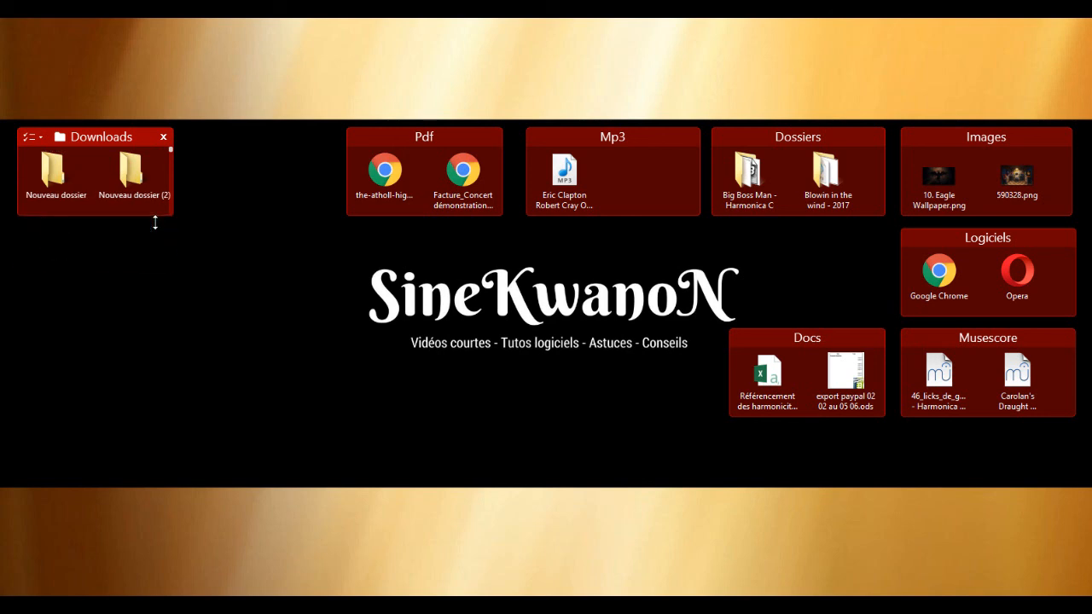